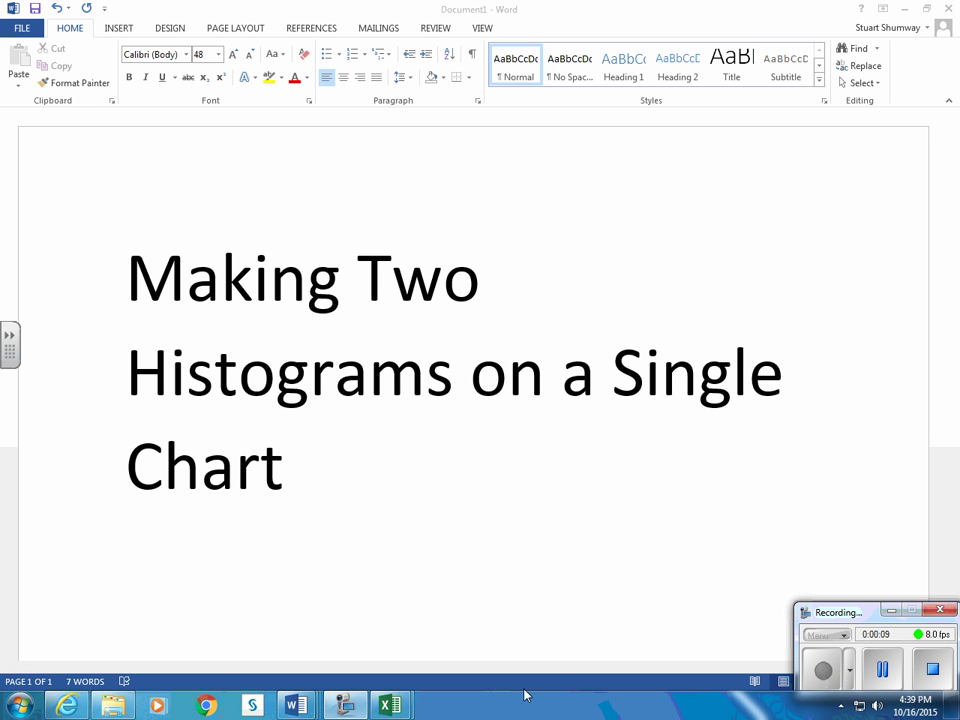
Switch to the Book1 workbook in Excel and enter the frequencies for the 30 bin: 3 in J2 and 0 in K2.
mouse_move(390, 705)
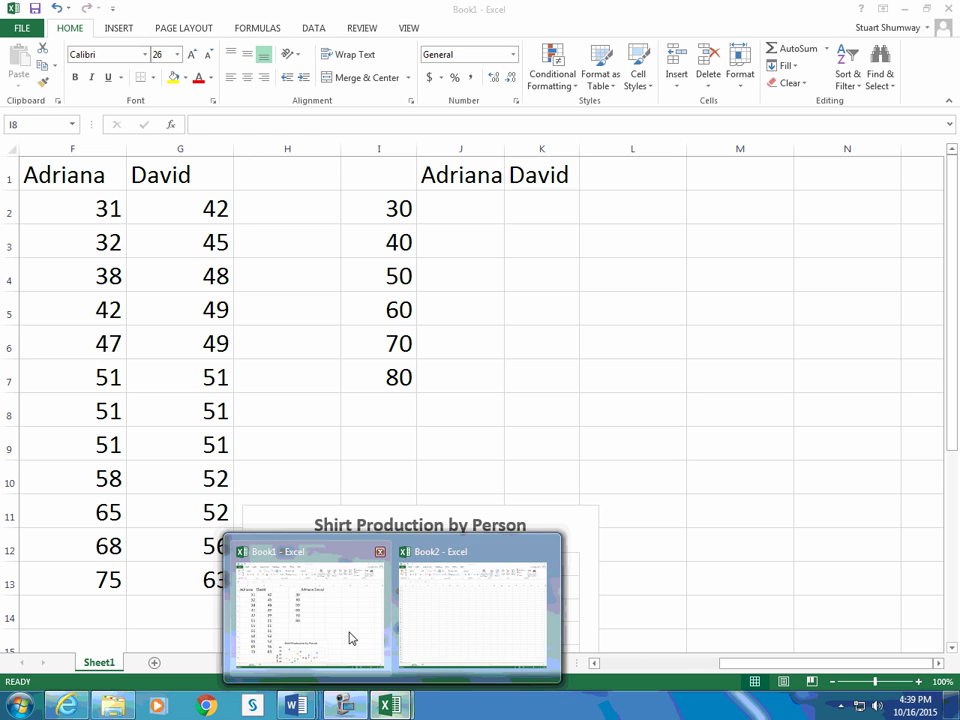
left_click(349, 636)
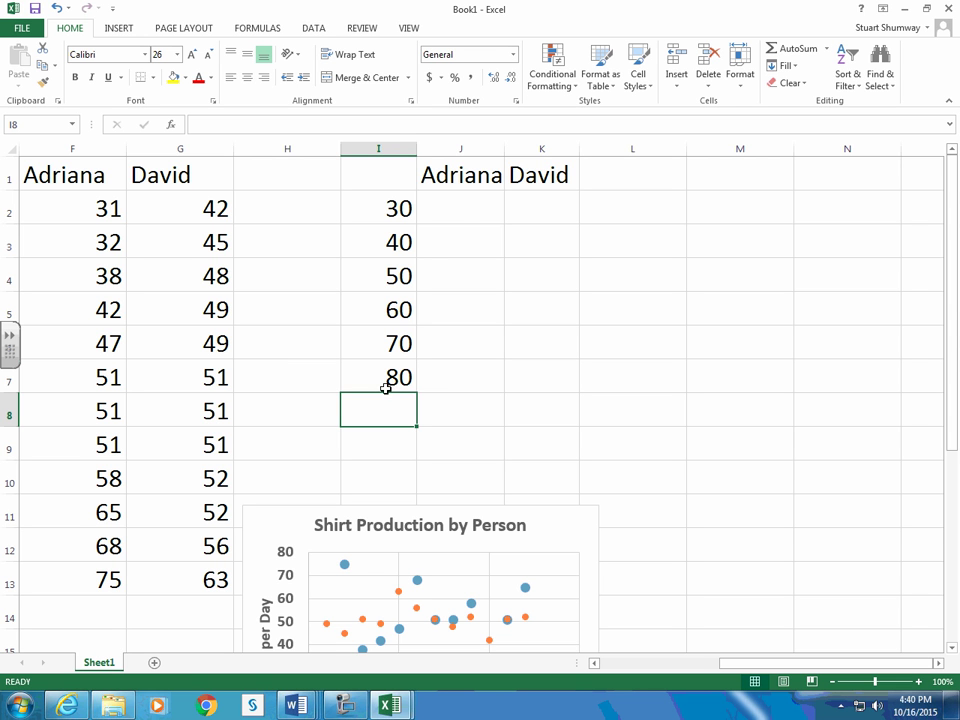
left_click(457, 205)
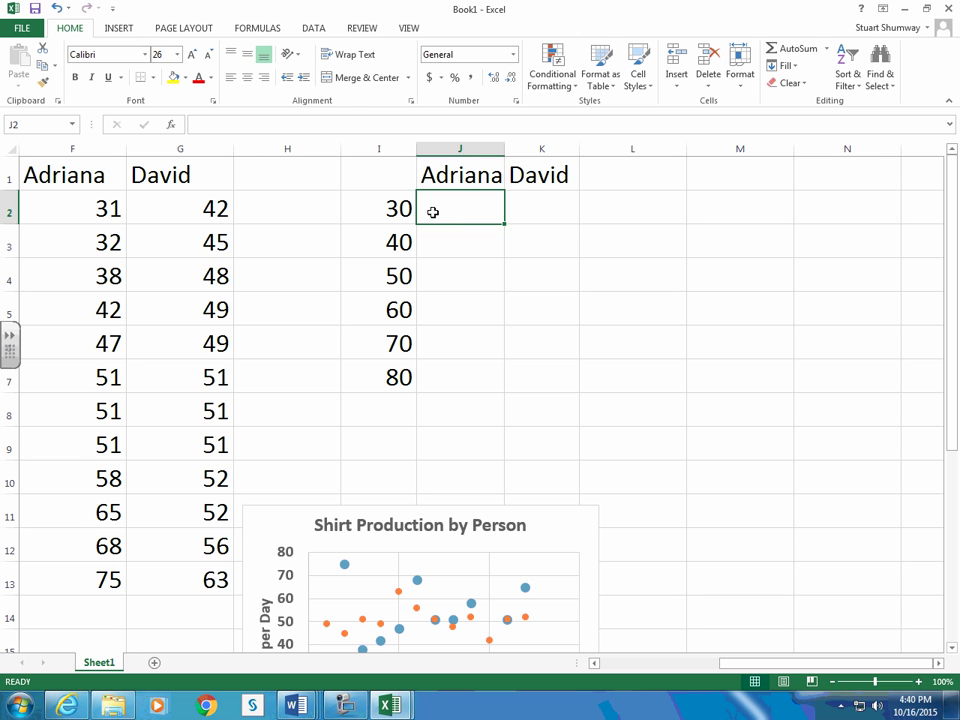
type("3")
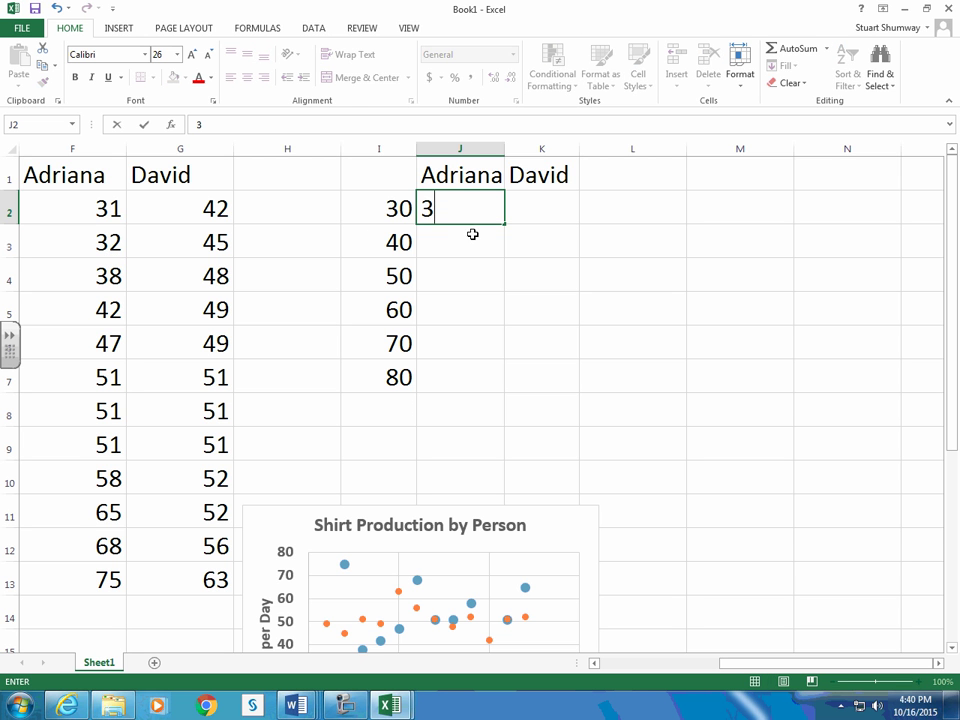
key("Tab")
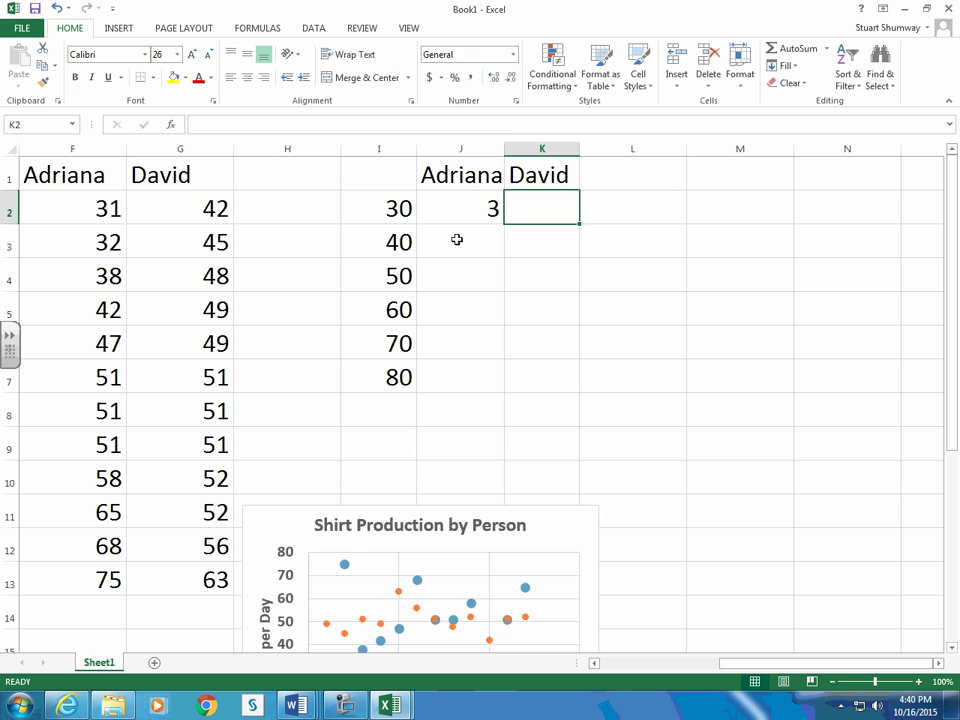
type("0")
key("Return")
Enter the frequencies for the 40 bin: 2 in J3 and 5 in K3.
left_click(457, 240)
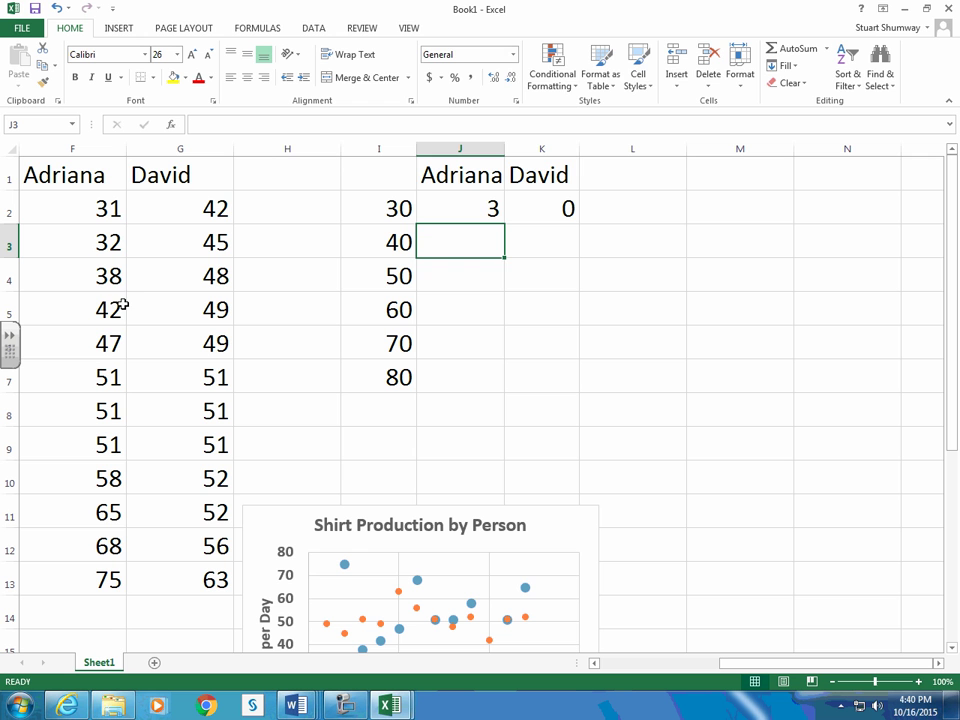
type("2")
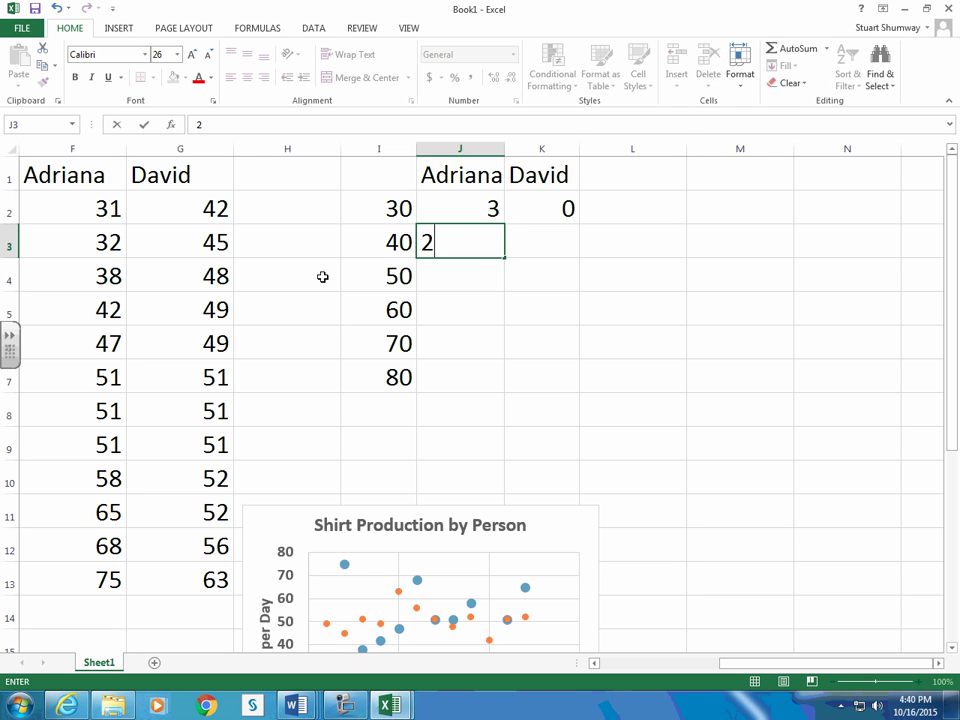
key("Tab")
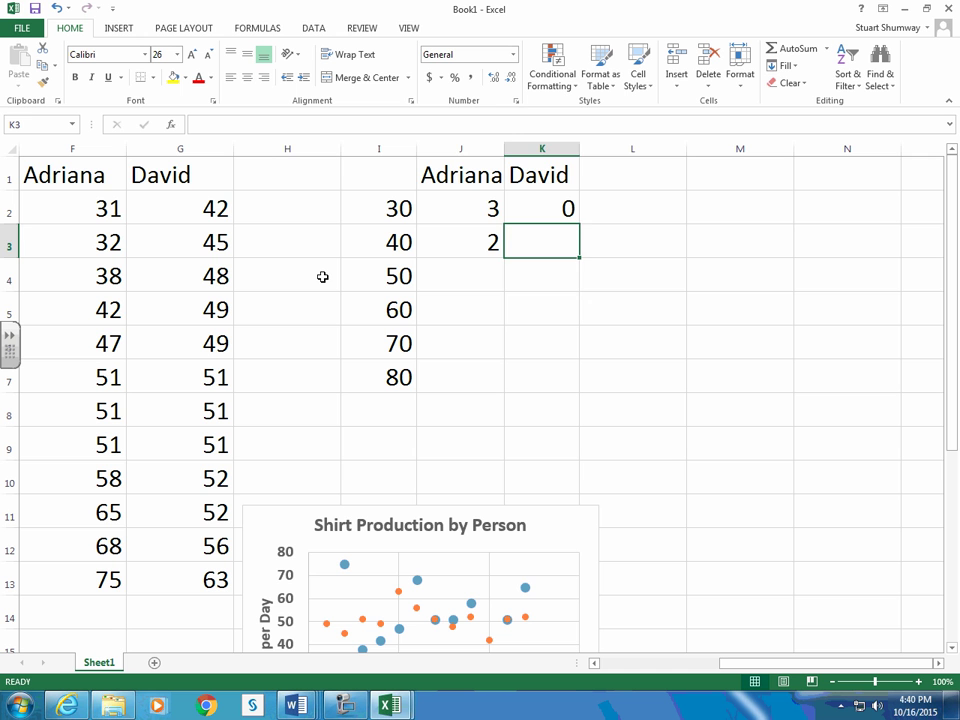
type("5")
key("Return")
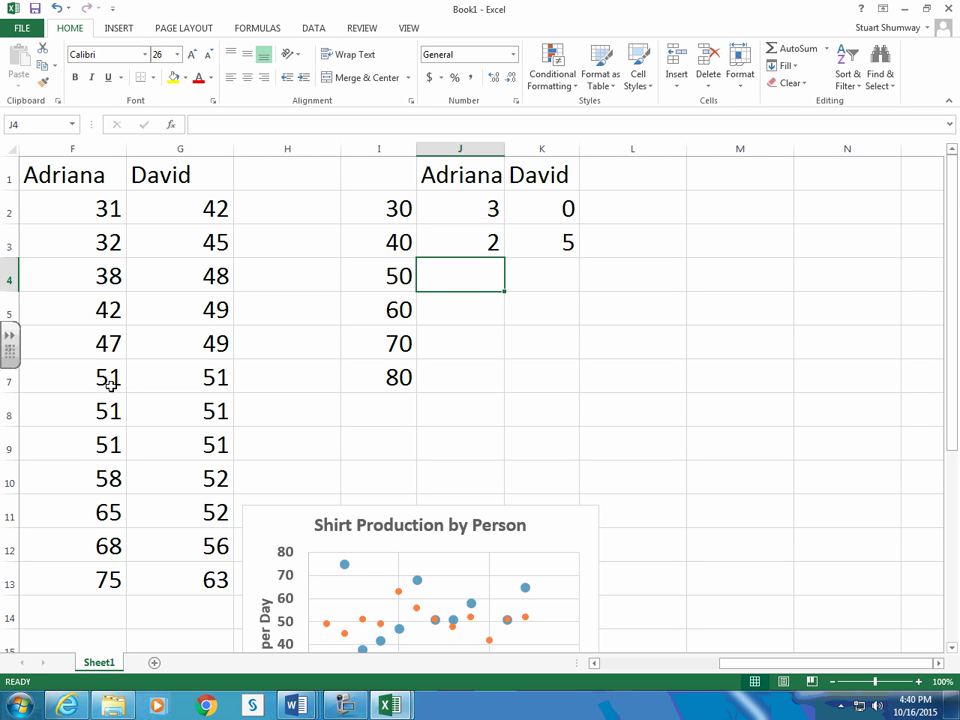
Enter the frequencies for the 50 bin: 4 in J4 and 5 in K4.
type("3")
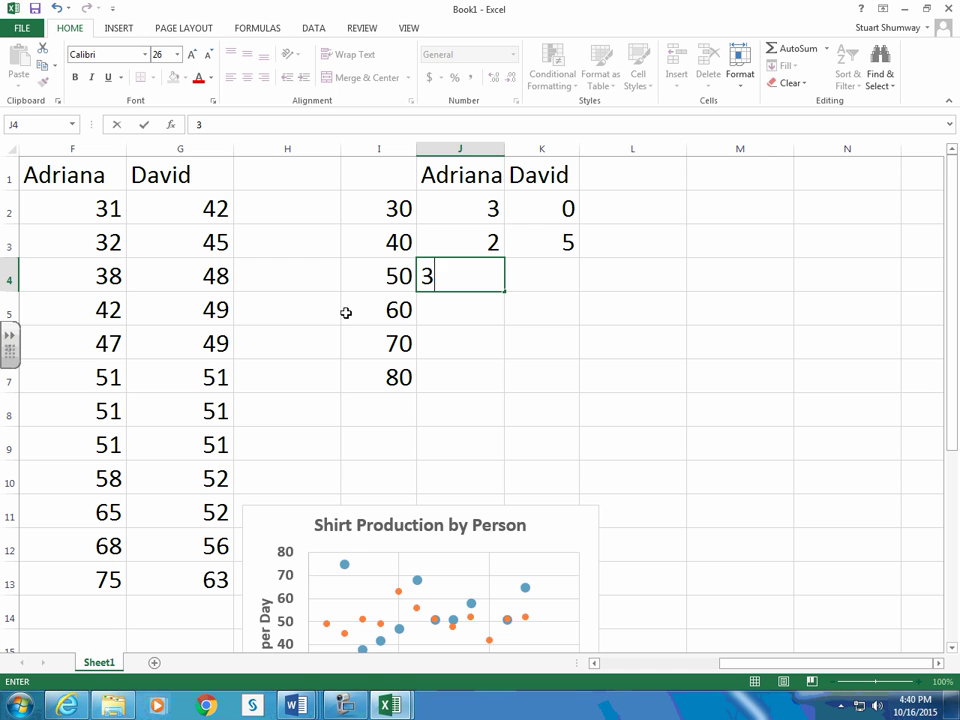
key("BackSpace")
type("4")
left_click(546, 278)
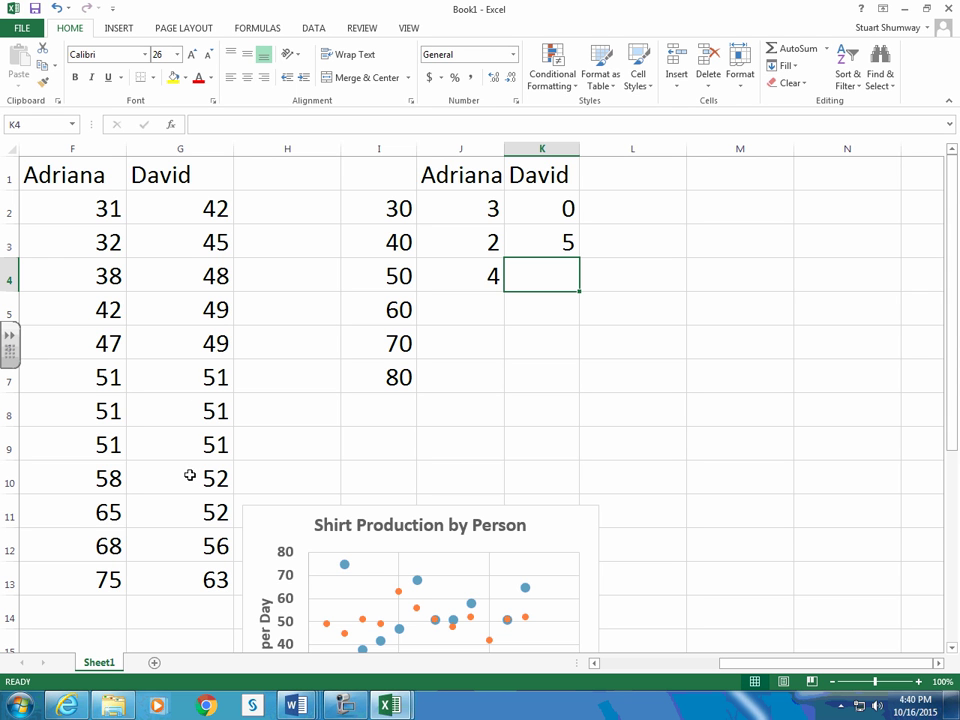
type("5")
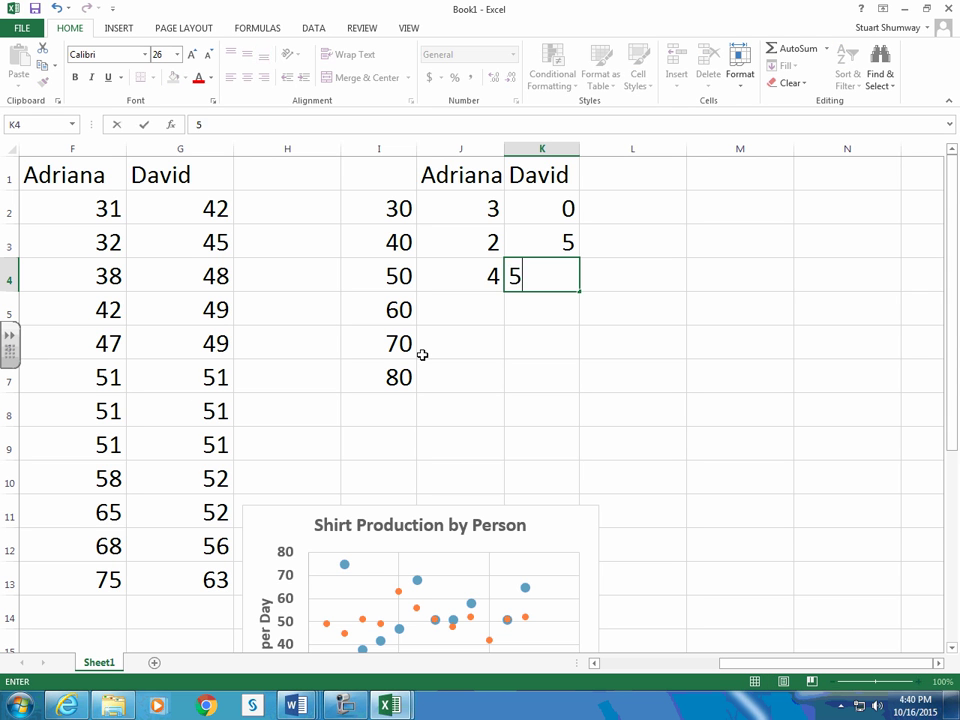
key("Return")
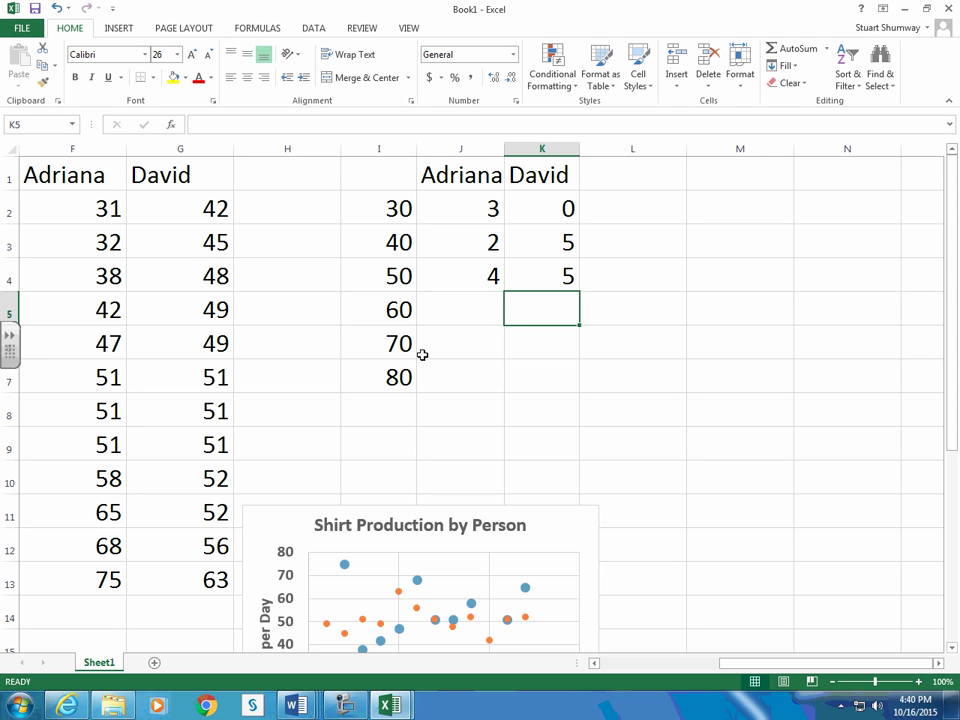
Enter the frequencies for the 60 bin: 2 in J5 and 1 in K5.
left_click(461, 311)
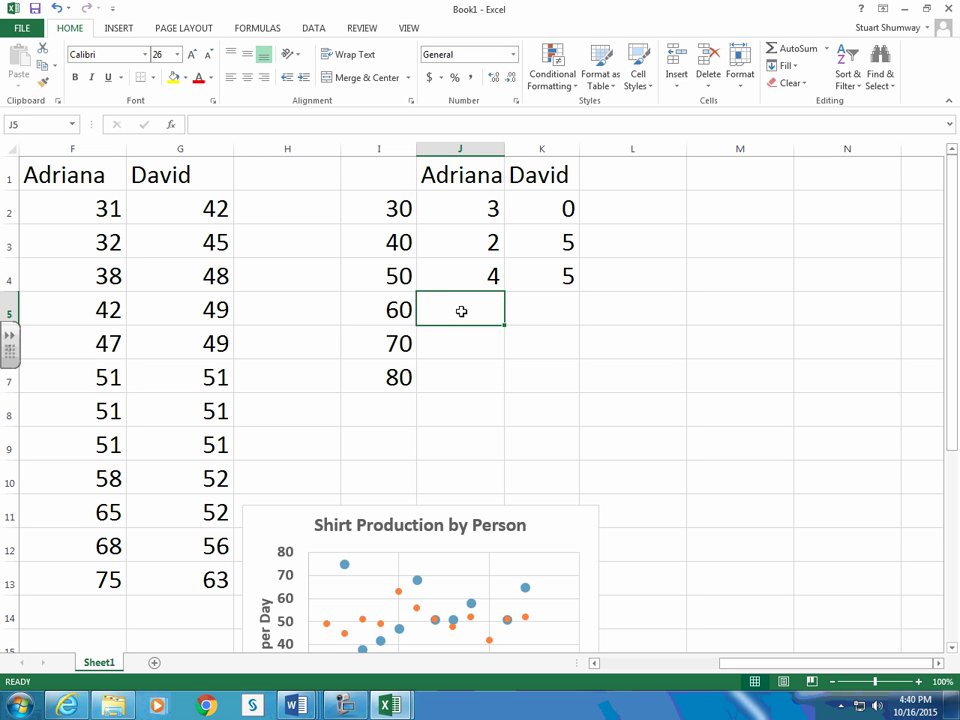
type("2")
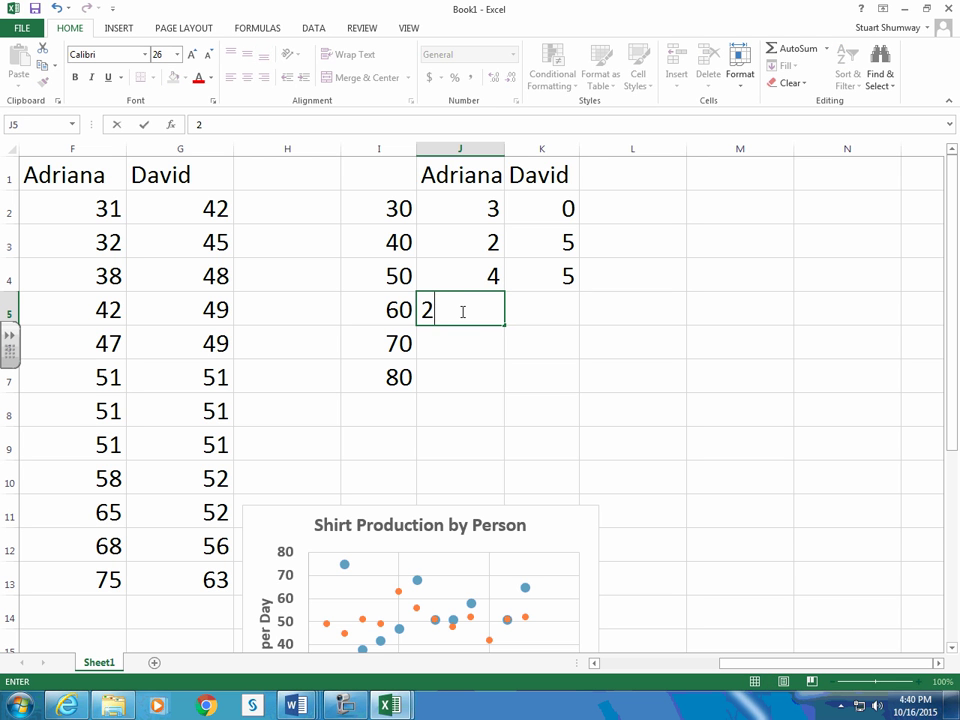
key("Tab")
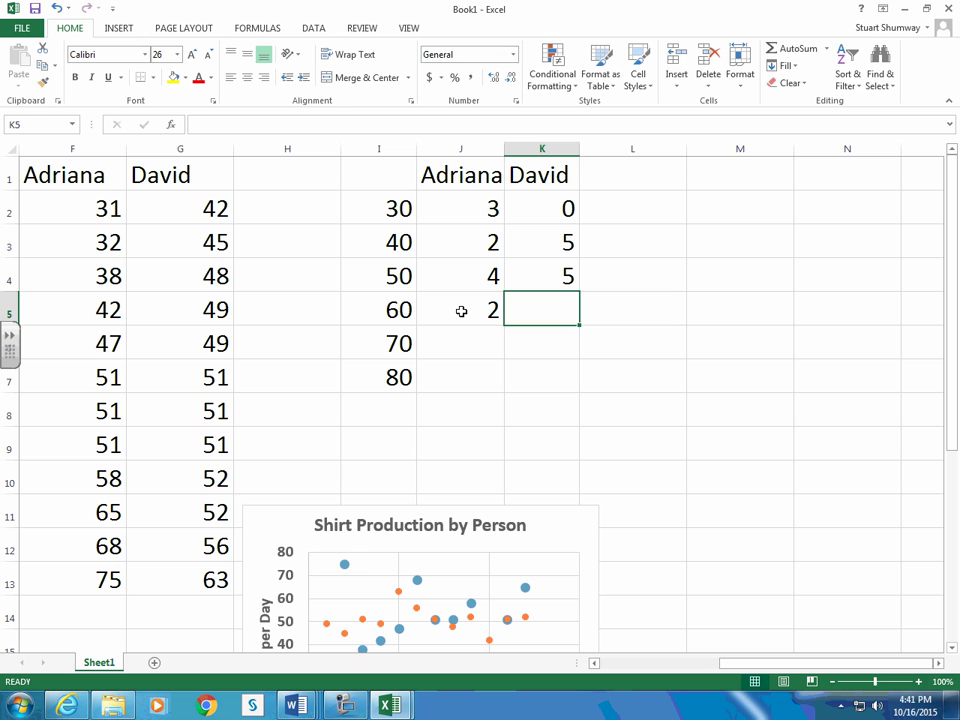
type("1")
key("Return")
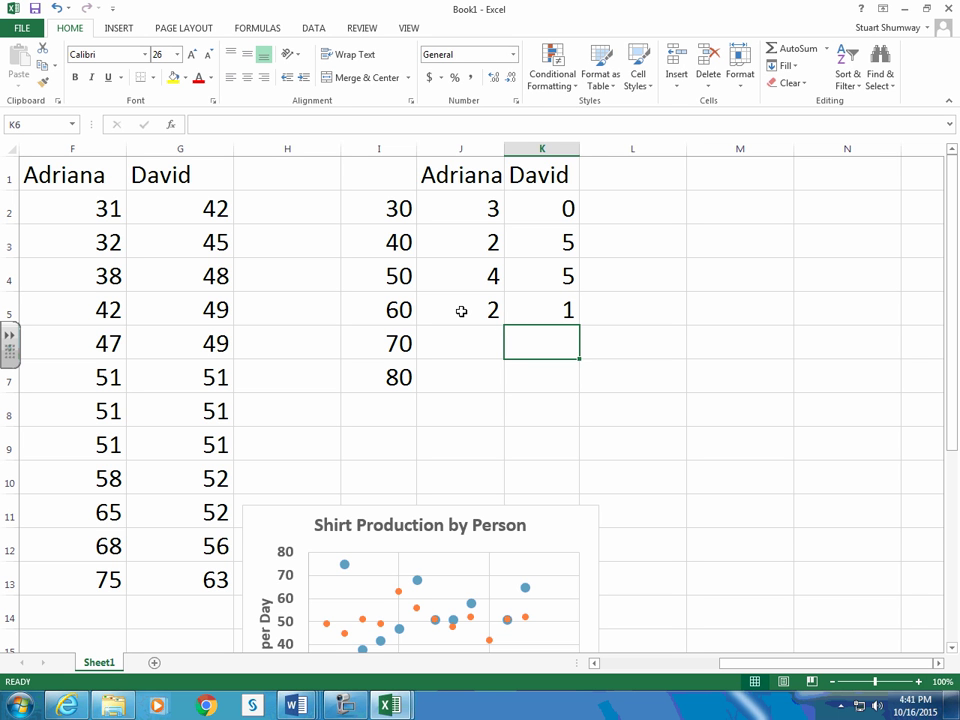
Enter the frequencies for the 70 bin: 1 in J6 and 0 in K6.
key("Left")
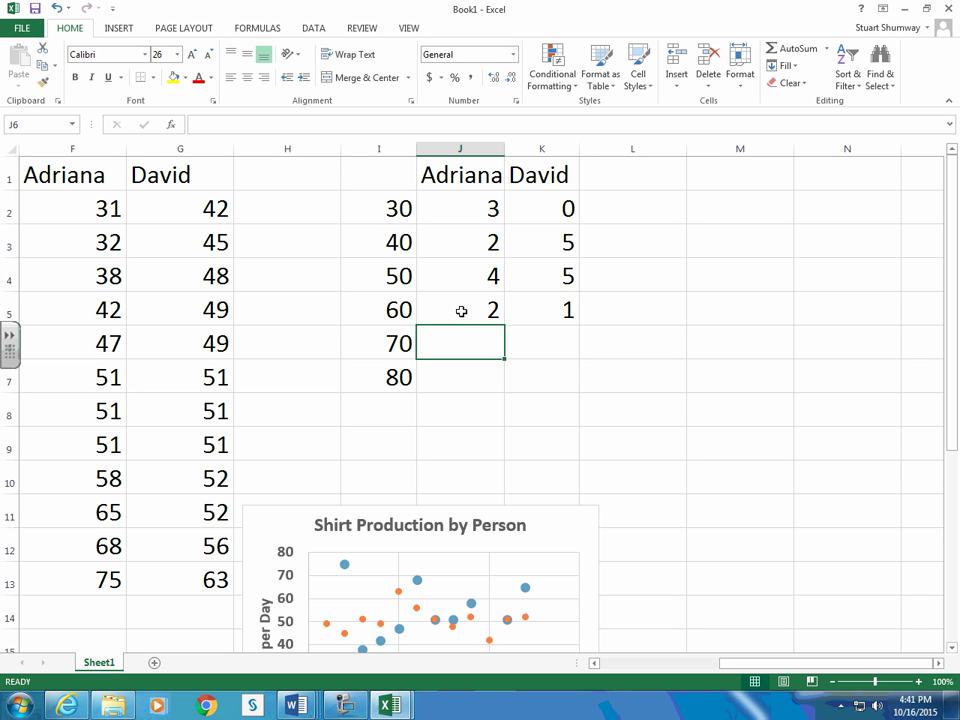
type("1")
key("Tab")
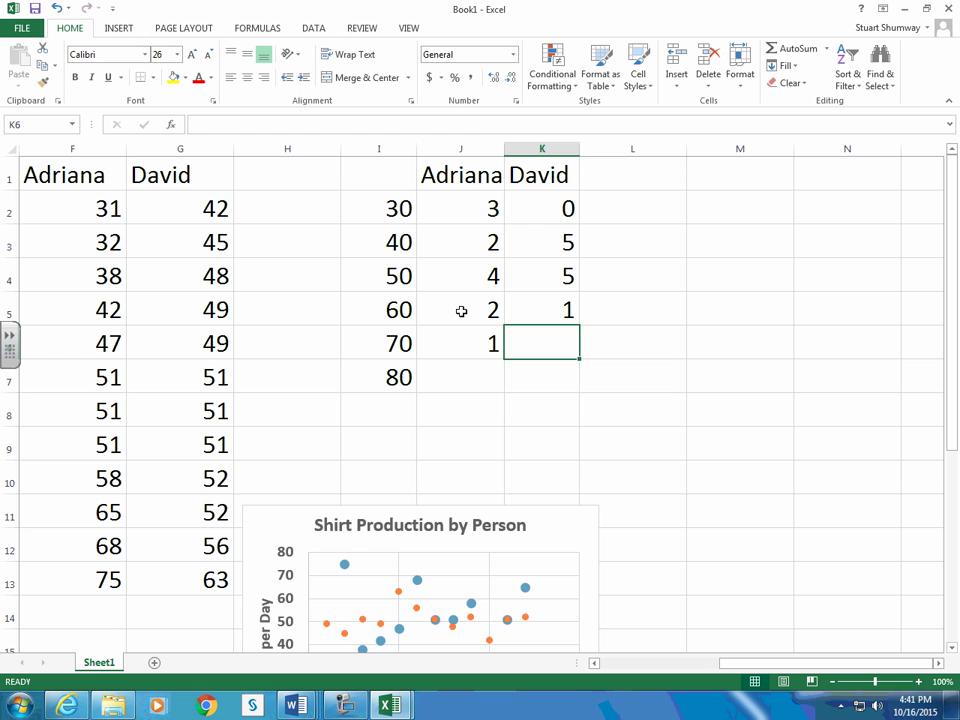
type("0")
key("Return")
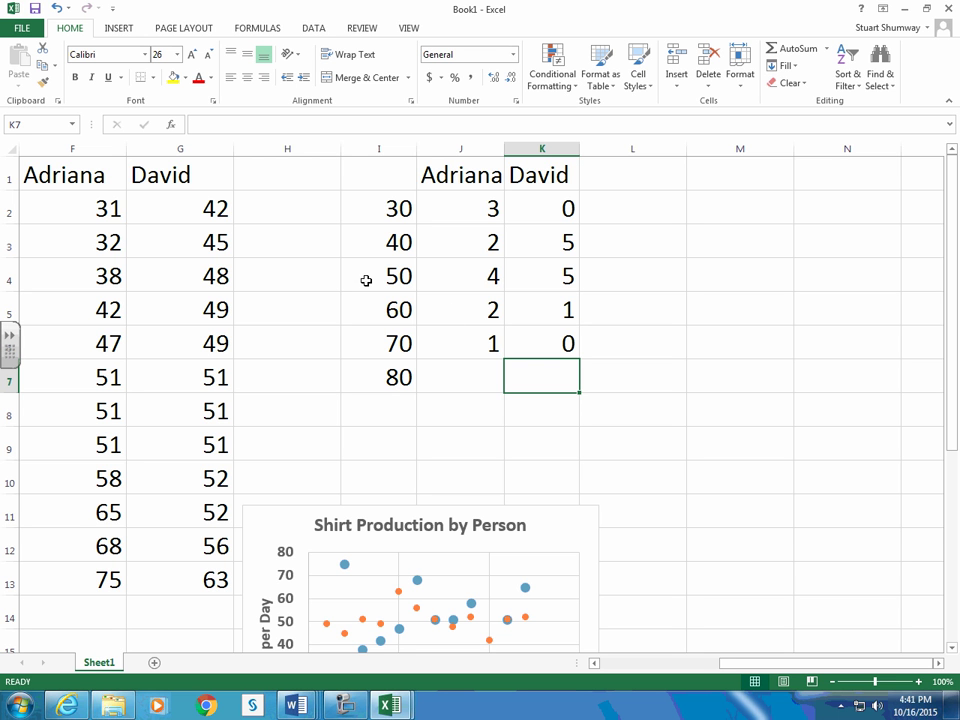
Insert a 2-D clustered column chart from the frequency table in I1:K6.
left_click_drag(371, 167, 544, 340)
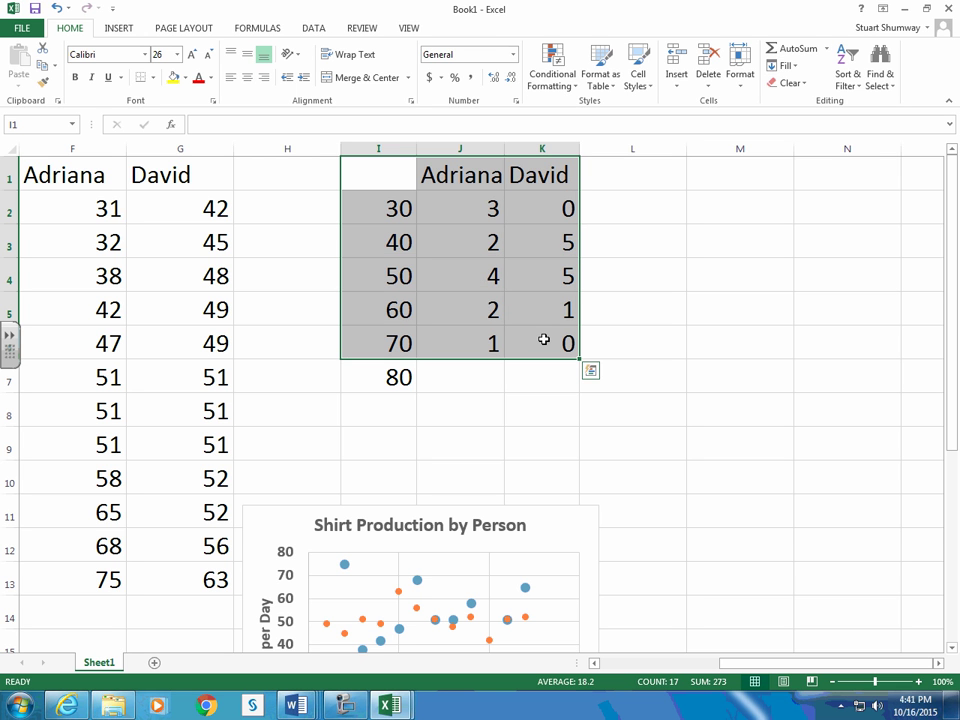
left_click(115, 30)
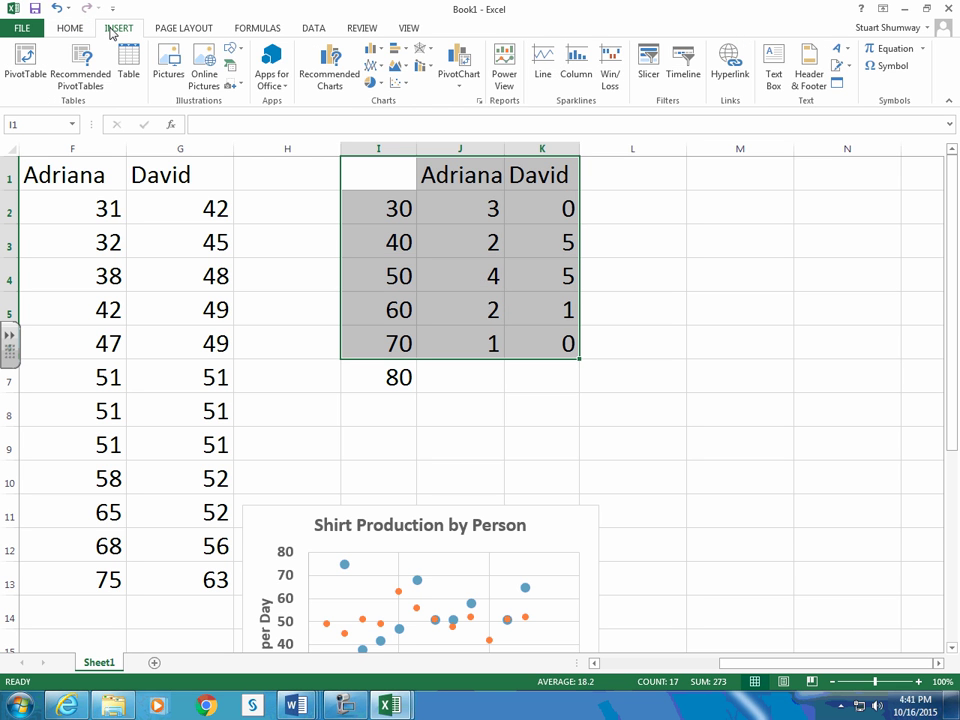
left_click(378, 55)
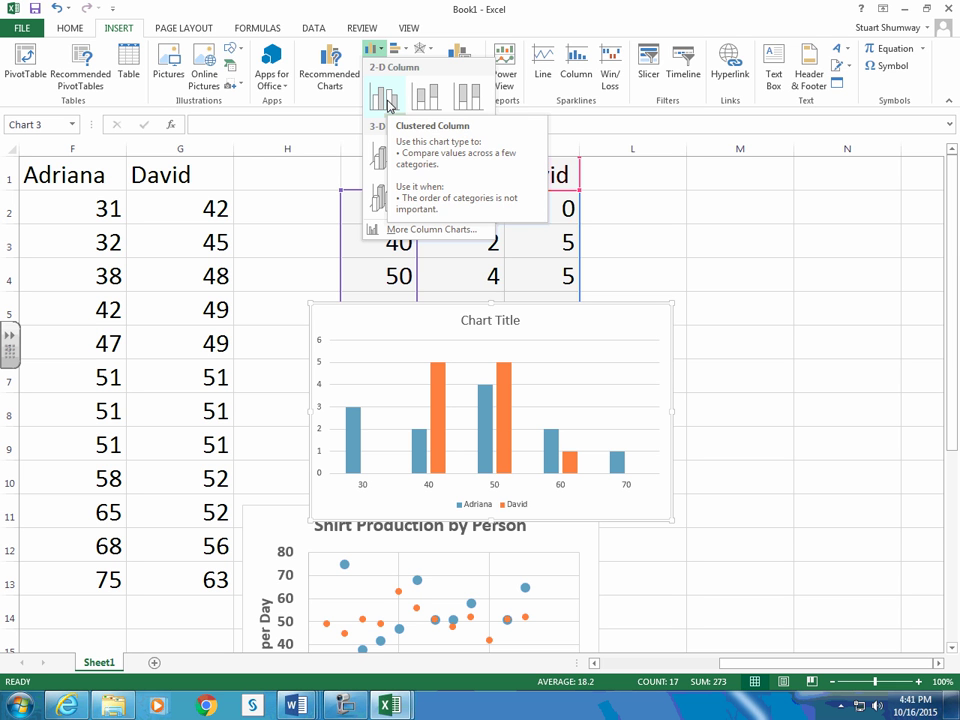
left_click(388, 104)
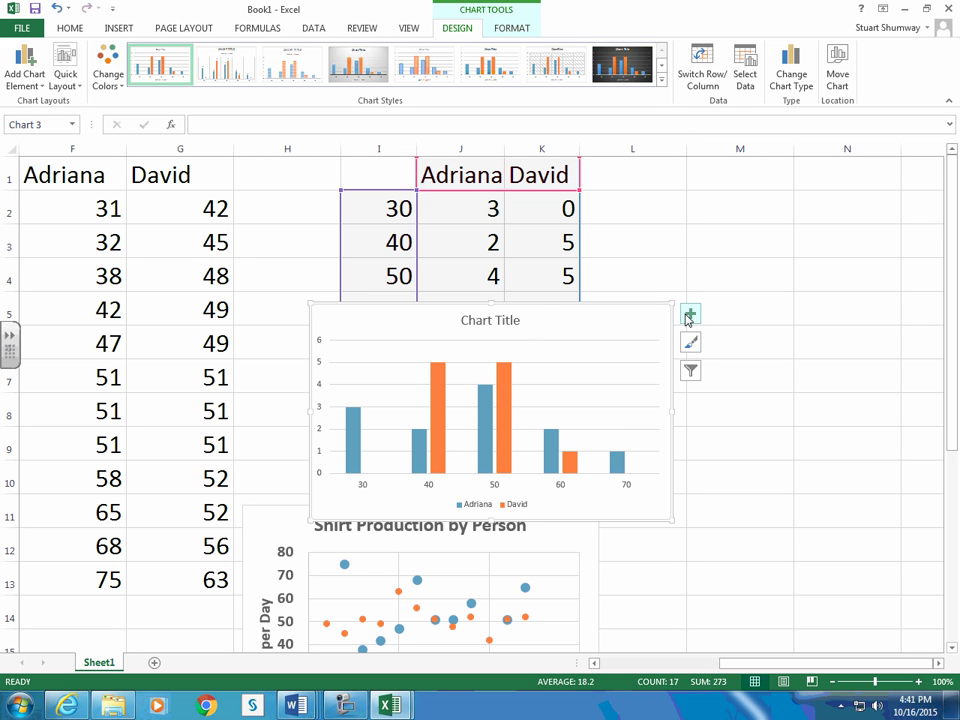
Set the title of the new column chart to "Shirt Production for 12 days".
left_click(509, 321)
type("Sh")
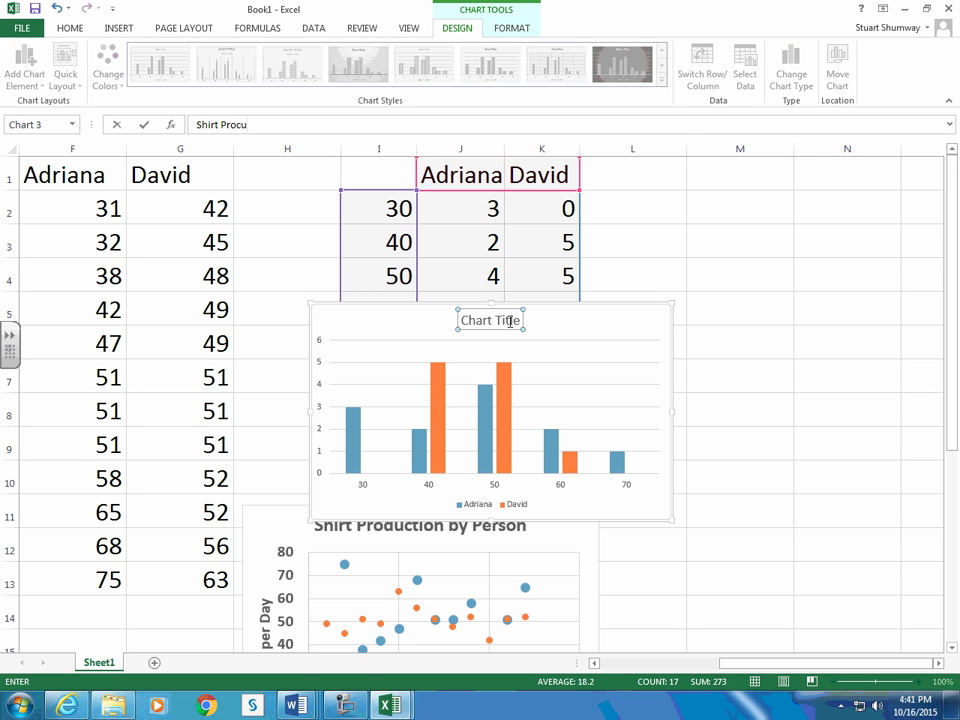
type("irt Production ")
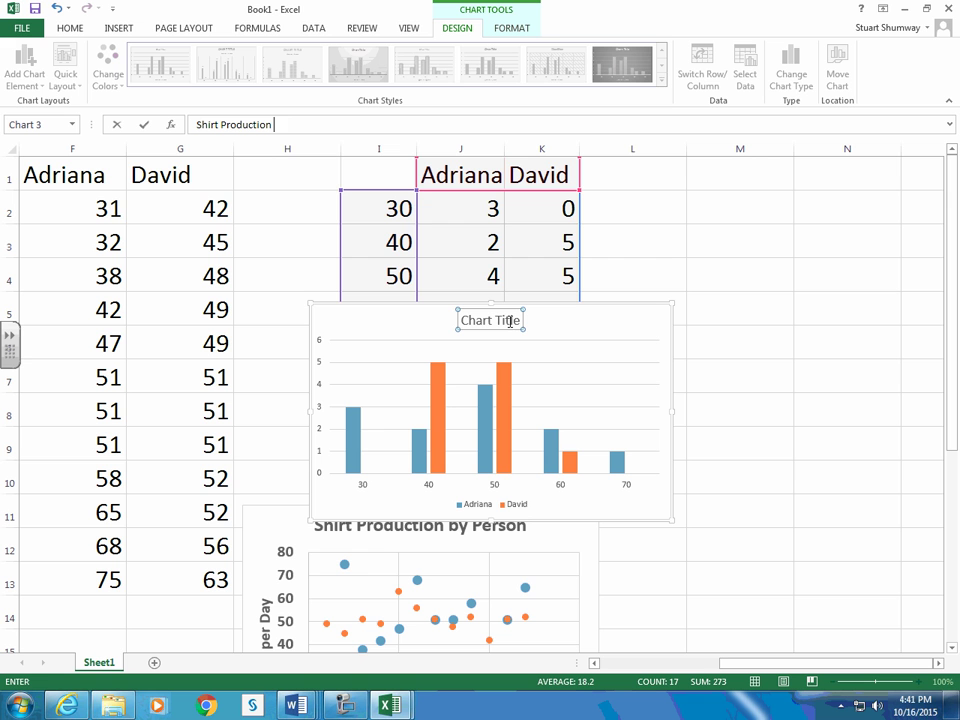
type("for 12 dy")
key("Return")
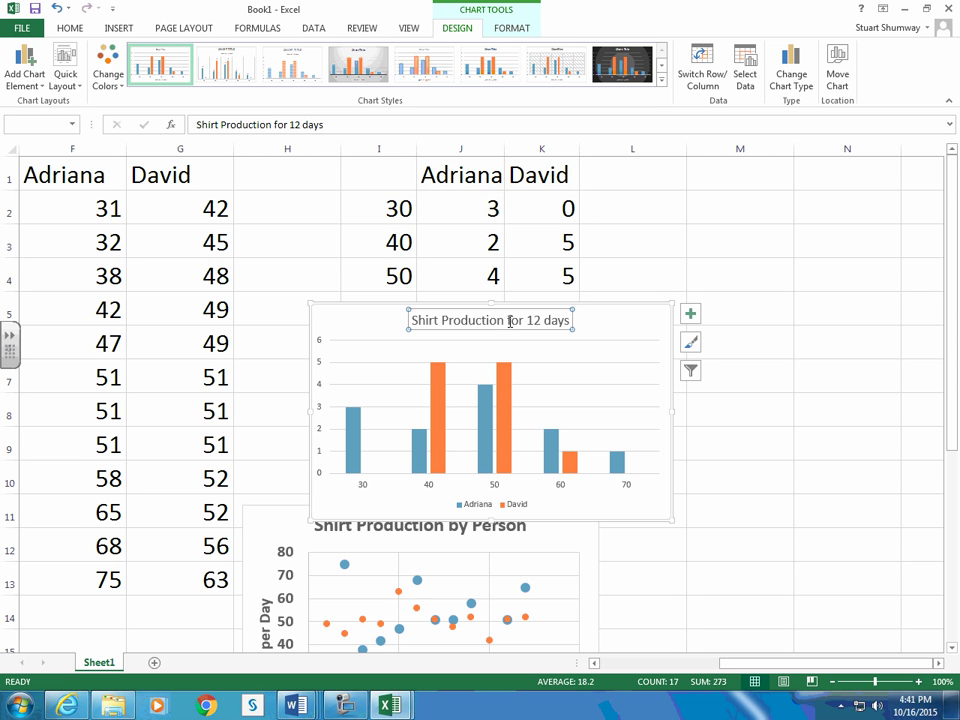
Add axis titles to the column chart and name the vertical axis "Days".
left_click(692, 315)
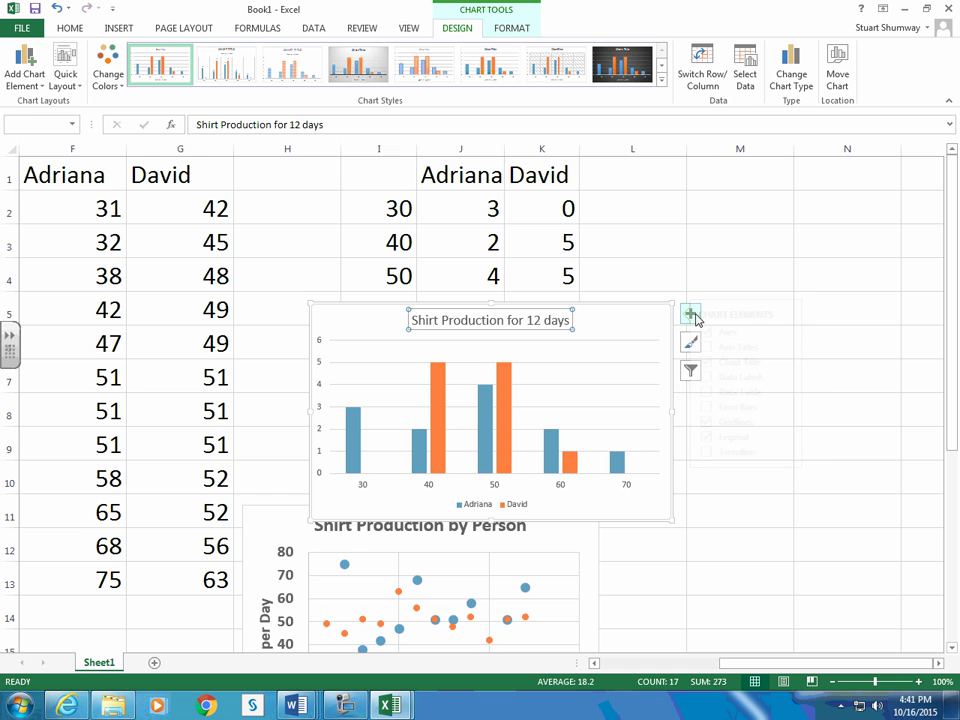
left_click(727, 347)
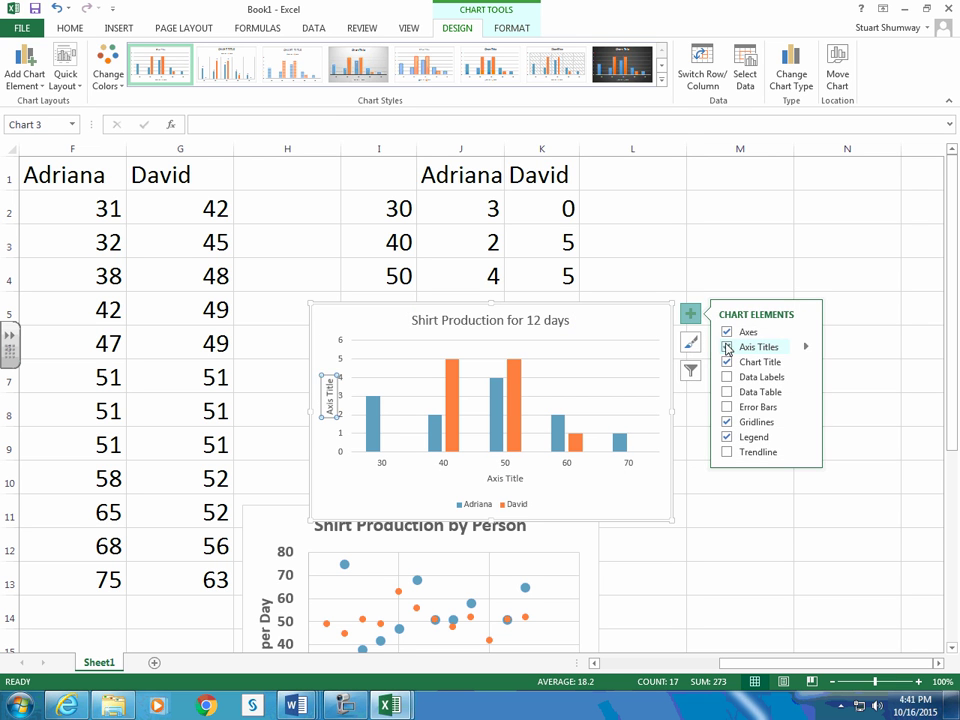
left_click(333, 379)
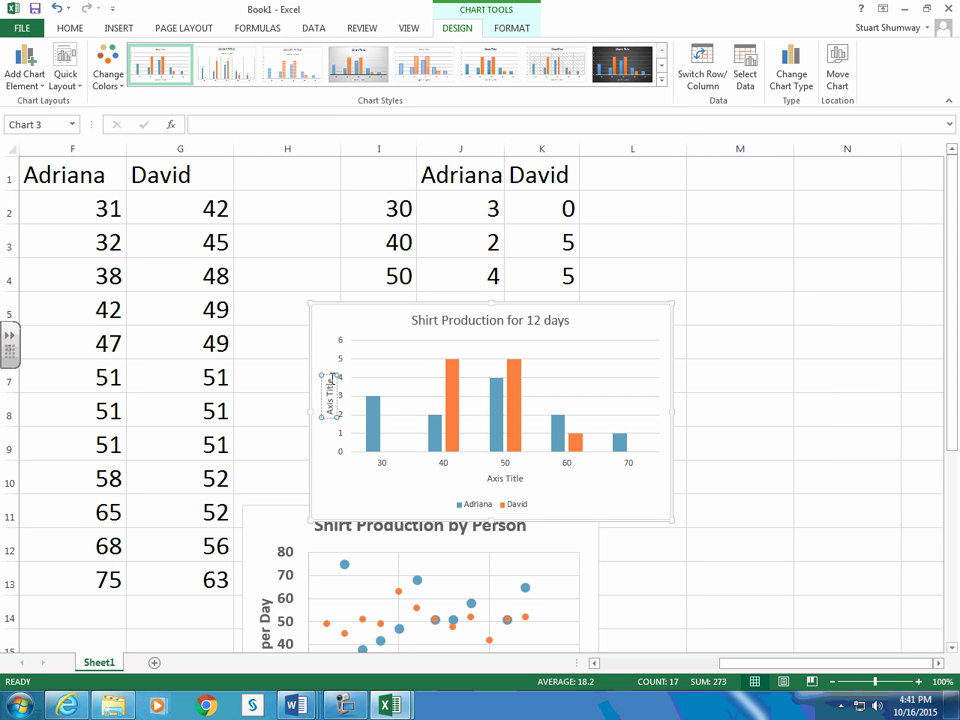
key("Delete")
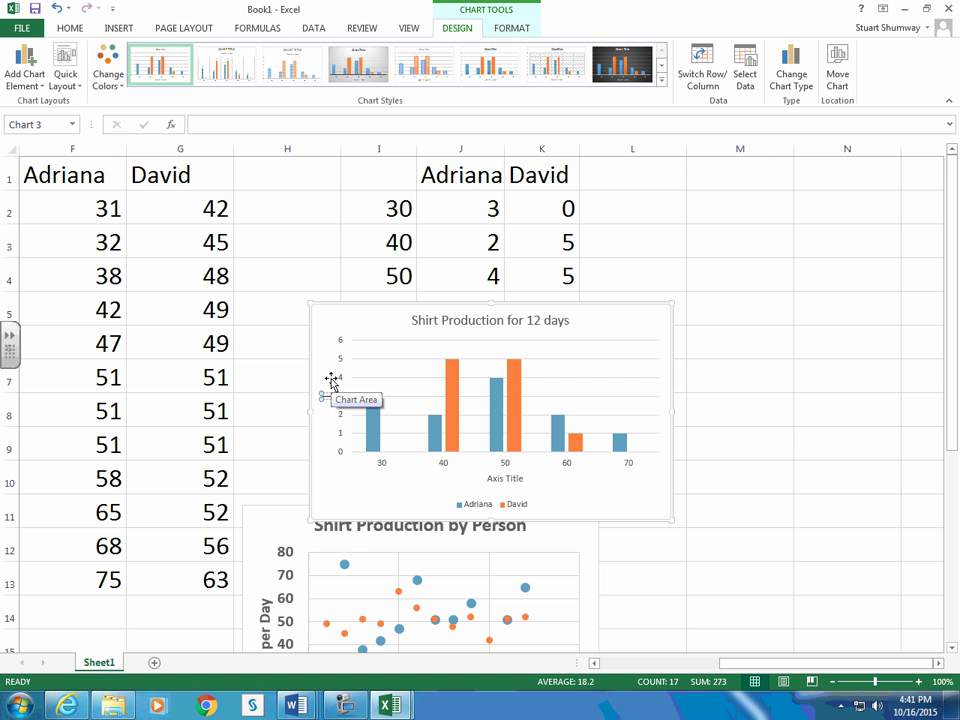
type("Days")
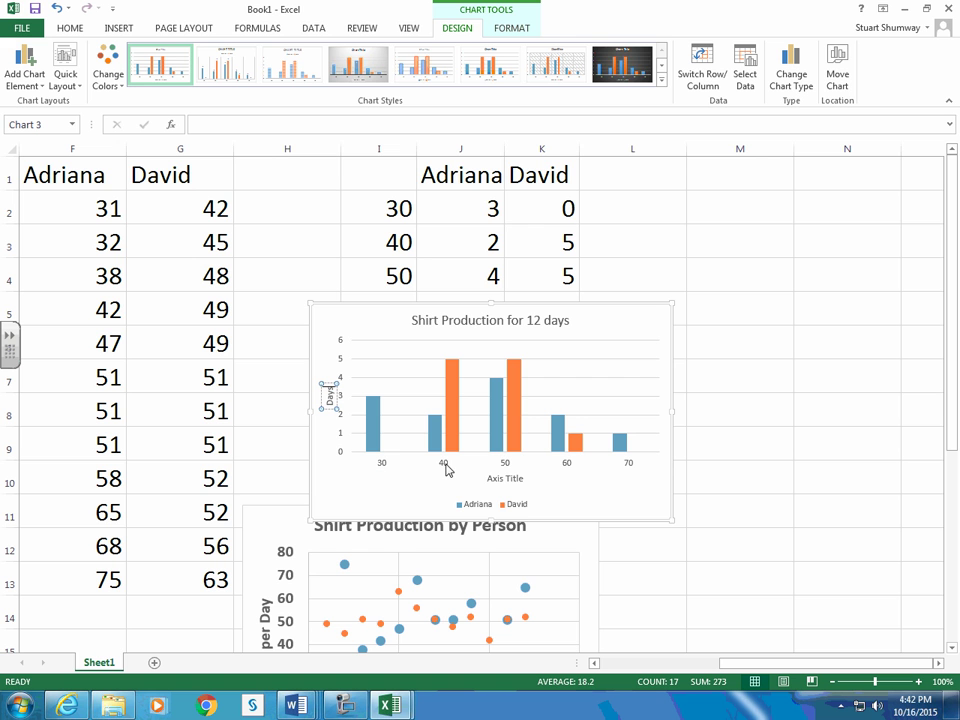
Set the column chart's horizontal axis title to "Shirts Per Day".
left_click(511, 478)
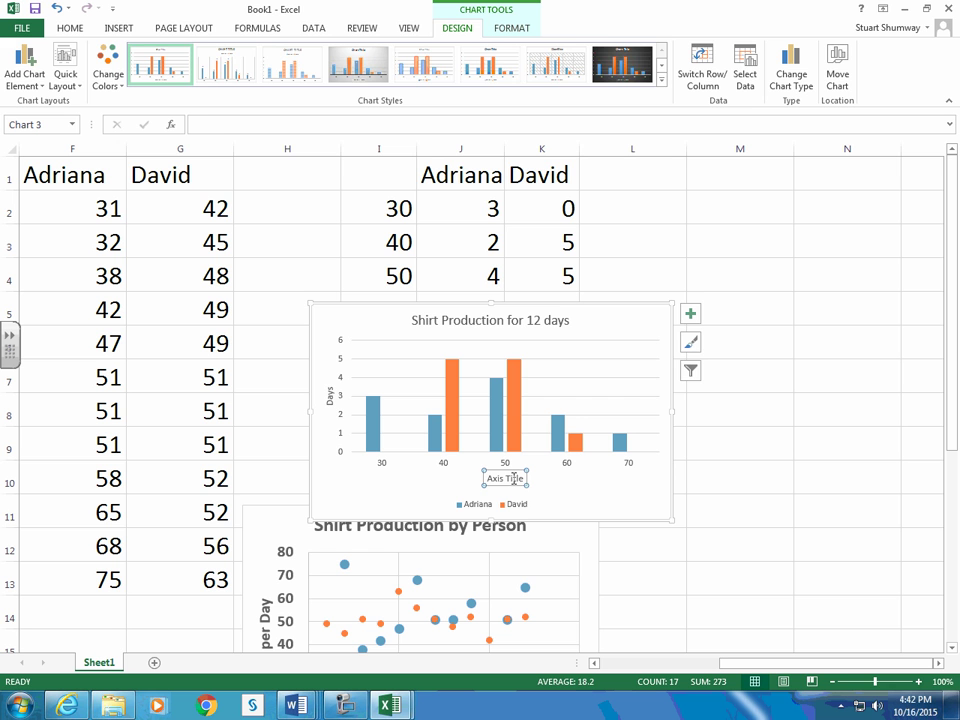
type("Shir")
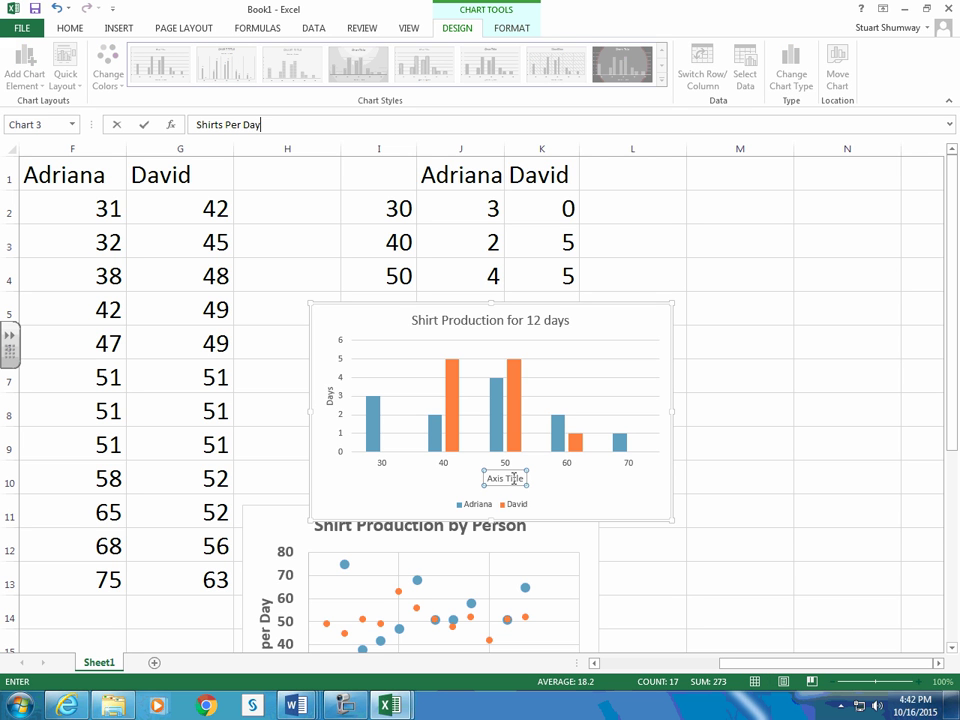
type("ts Per Day")
key("Return")
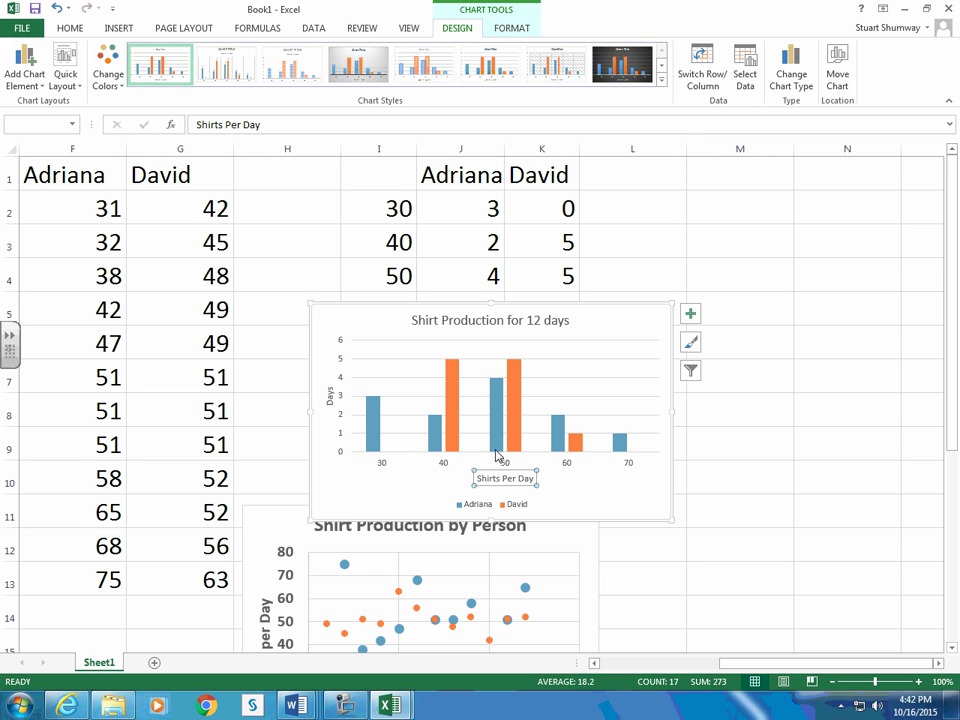
mouse_move(500, 454)
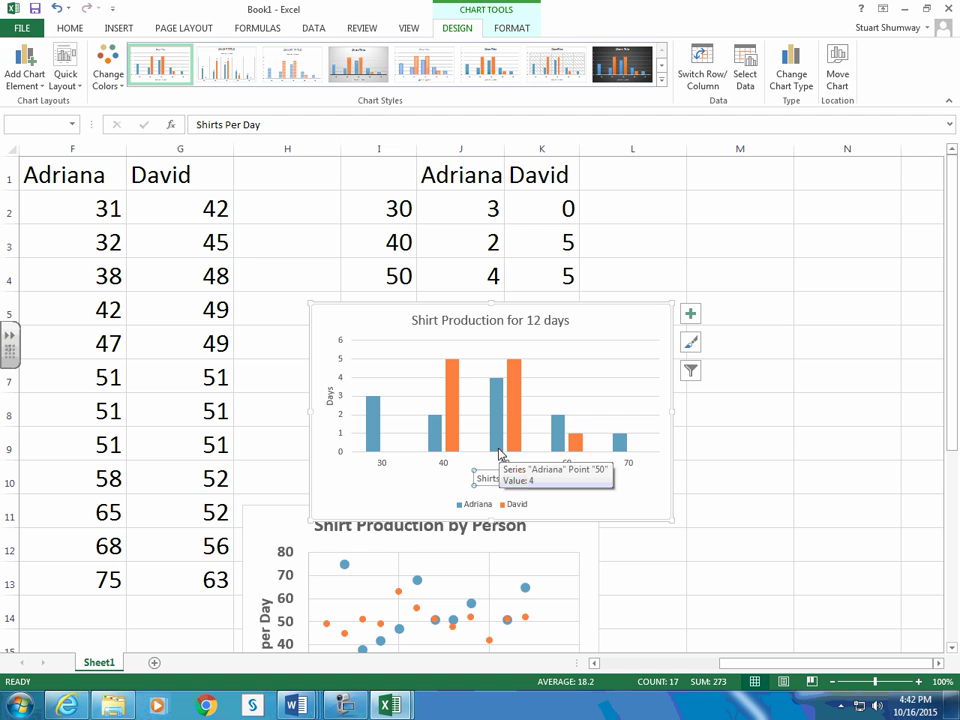
mouse_move(559, 421)
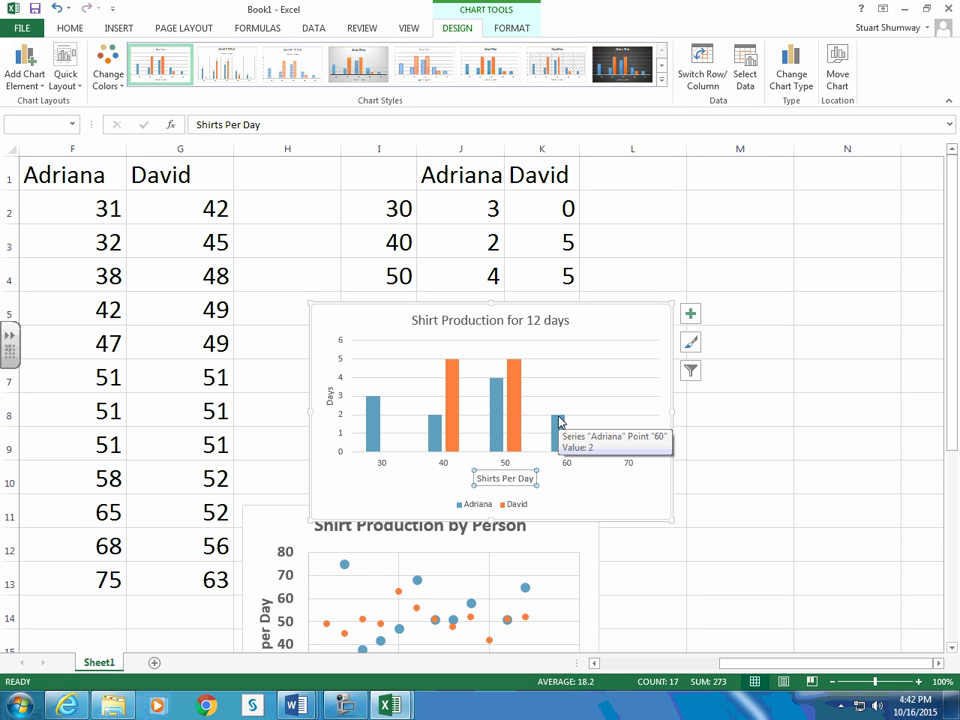
mouse_move(620, 438)
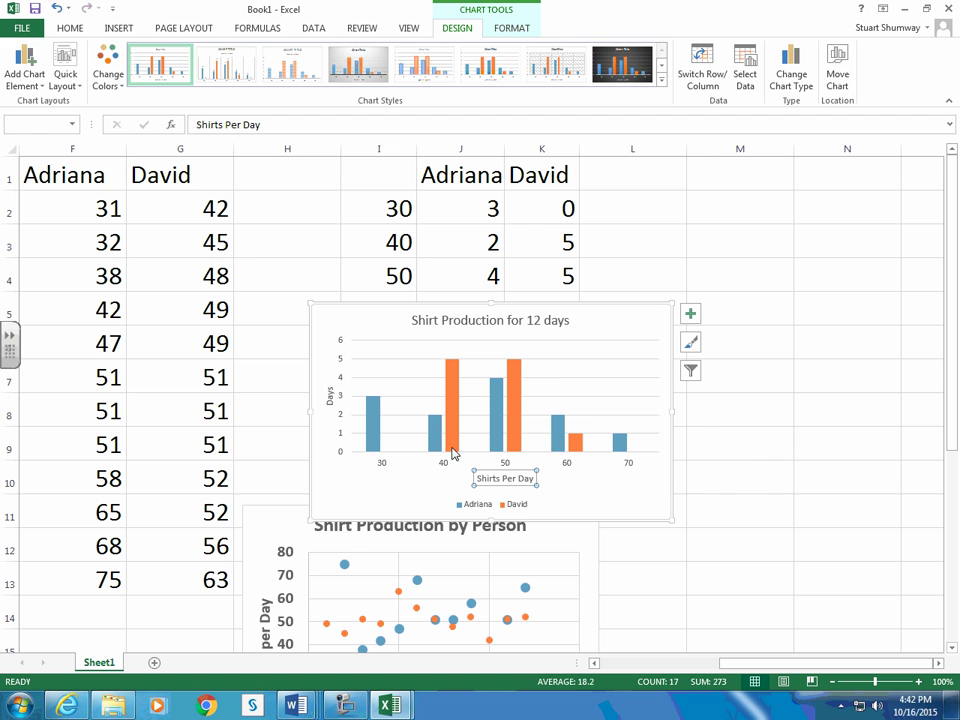
Set all text in the column chart to size 14 and enlarge the chart proportionally so it extends into column M and row 12.
mouse_move(453, 364)
mouse_move(512, 366)
left_click(332, 321)
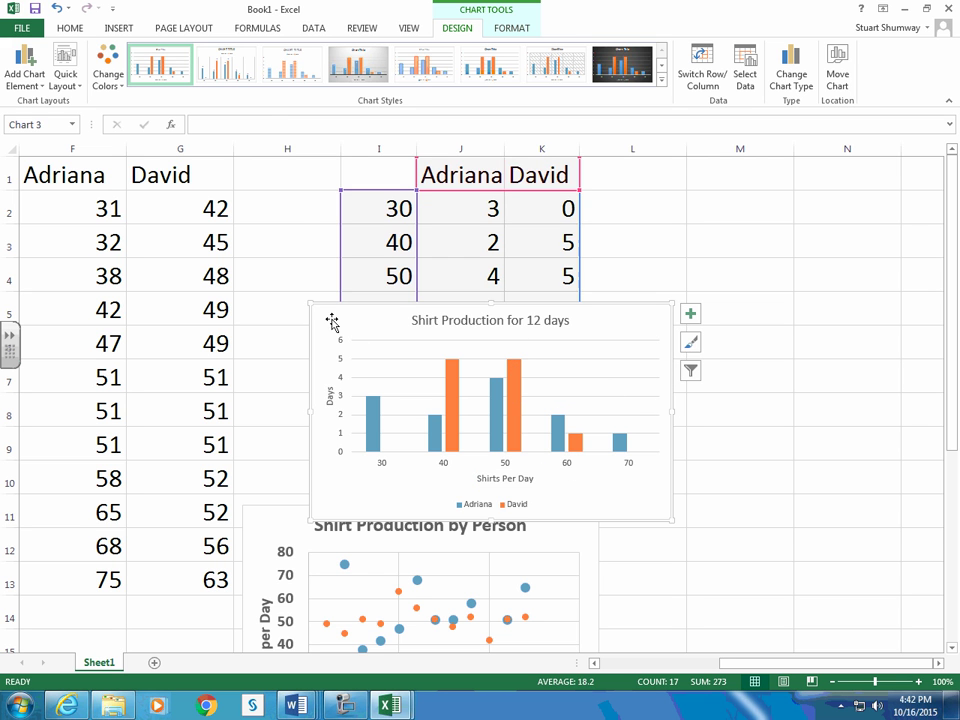
left_click(70, 28)
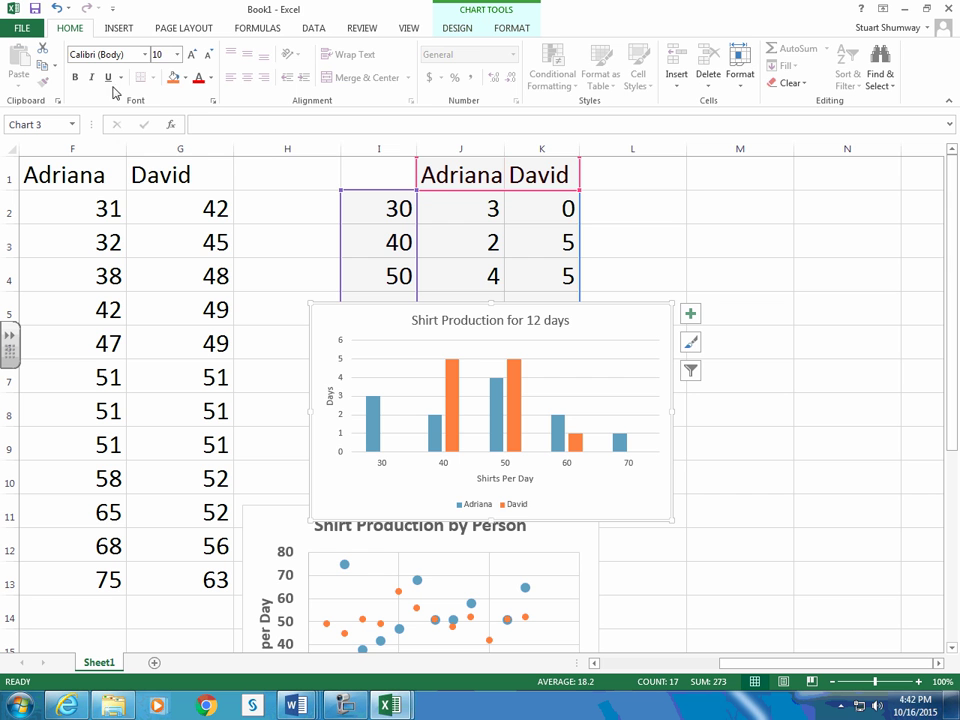
left_click(177, 54)
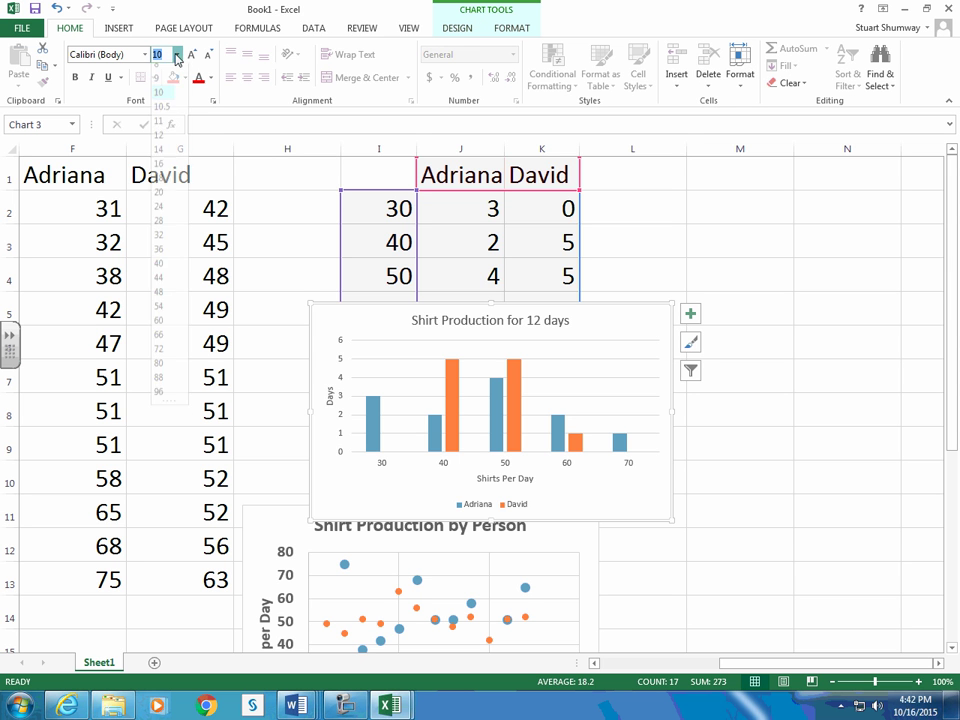
left_click(160, 157)
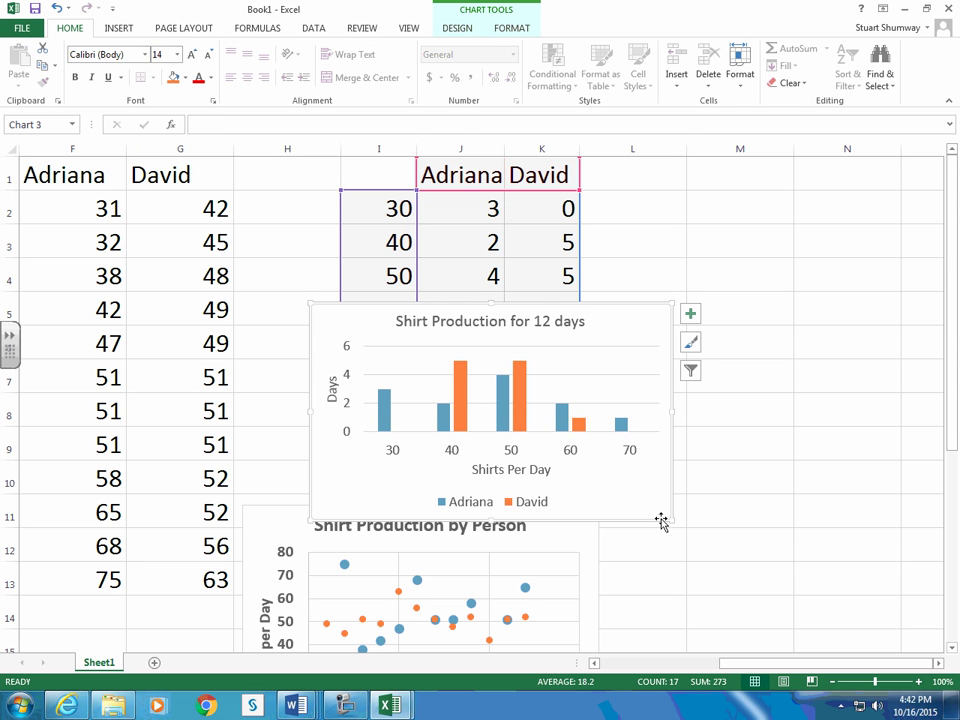
left_click_drag(670, 519, 709, 552)
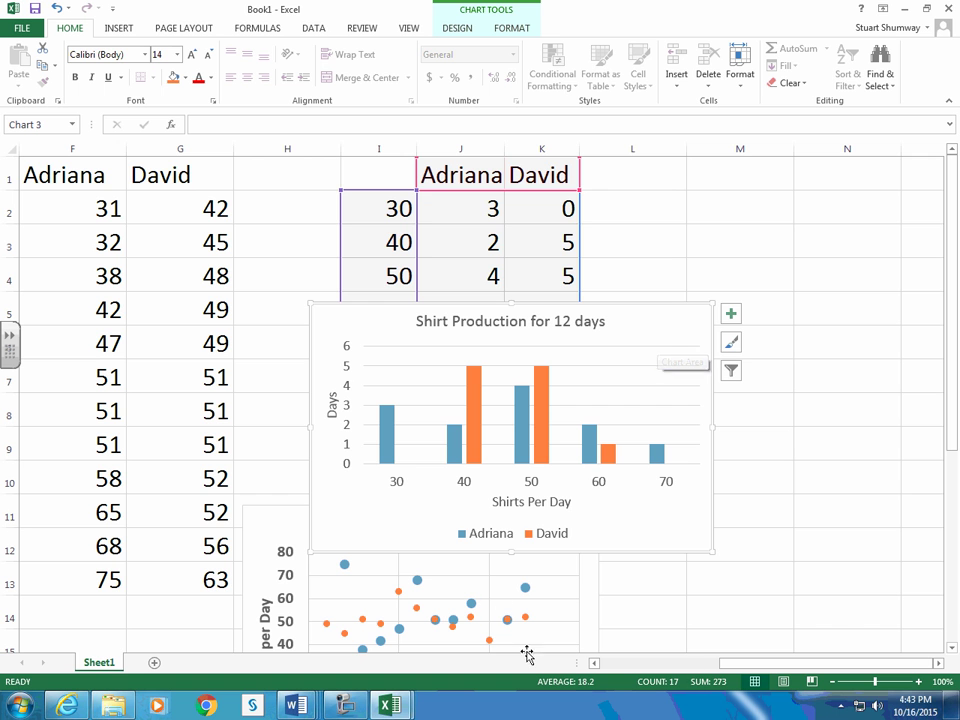
left_click(337, 710)
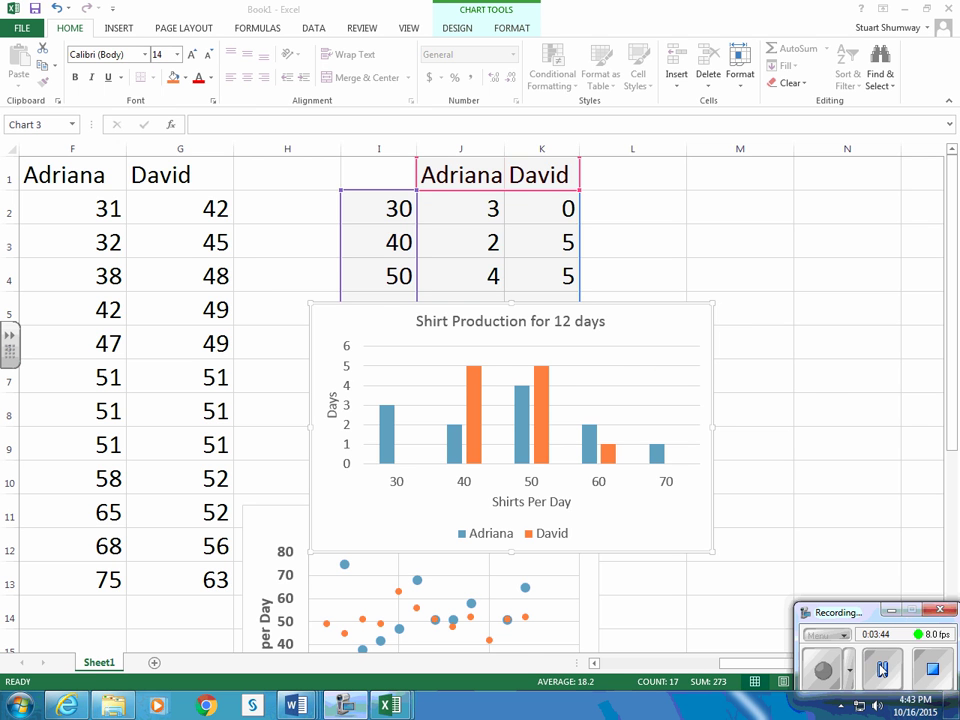